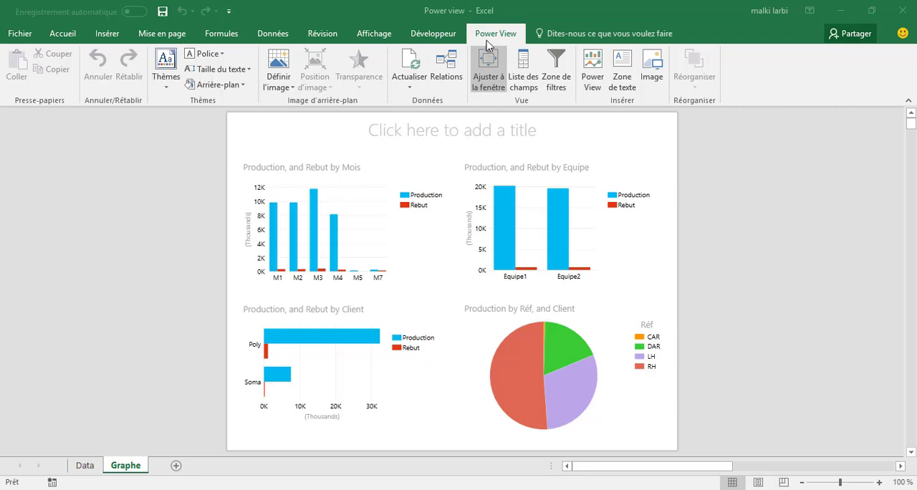
# Step: Highlight the LH slice of the Production by Réf and Client pie chart across the whole report
pyautogui.click(450, 38)
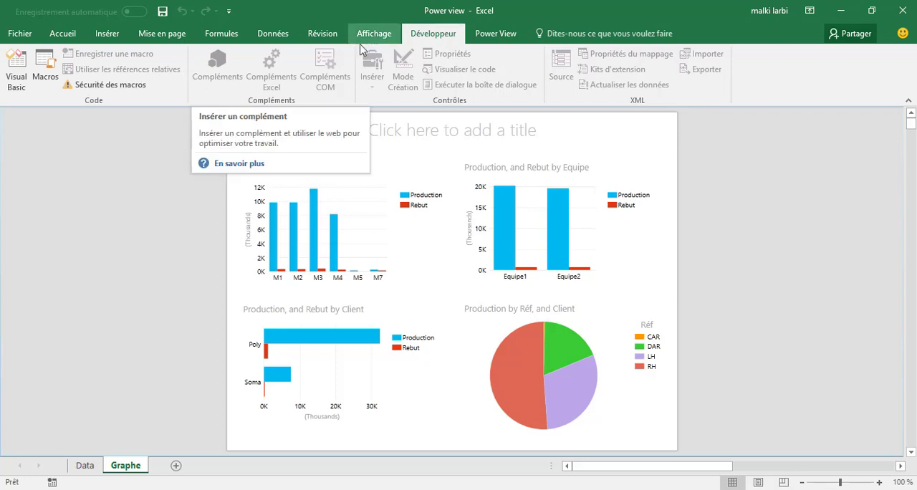
pyautogui.click(481, 39)
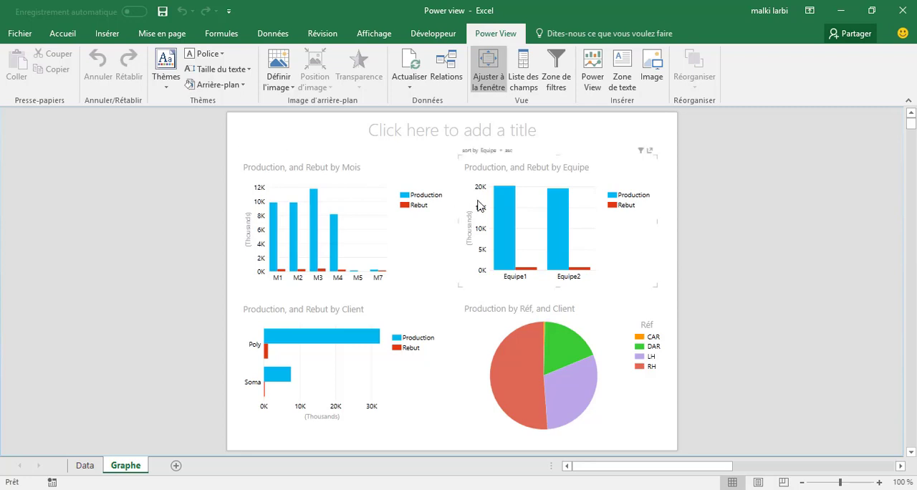
pyautogui.moveTo(564, 252)
pyautogui.moveTo(560, 391)
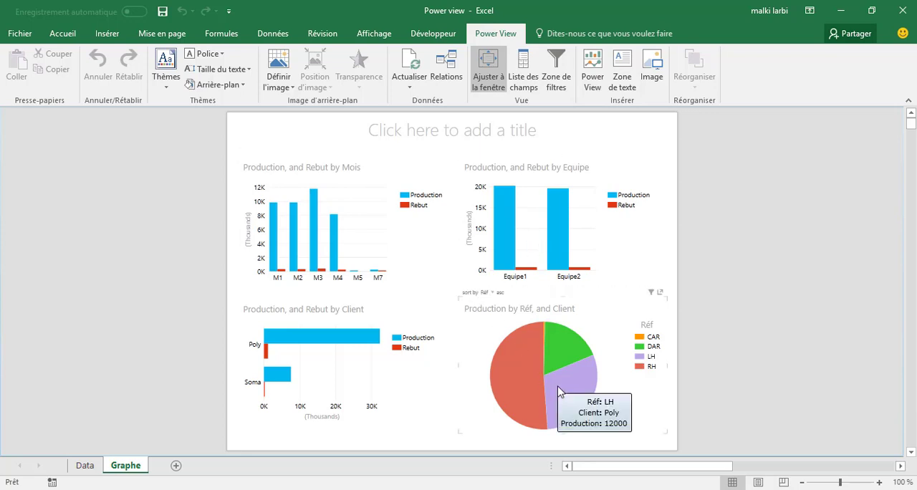
pyautogui.click(559, 392)
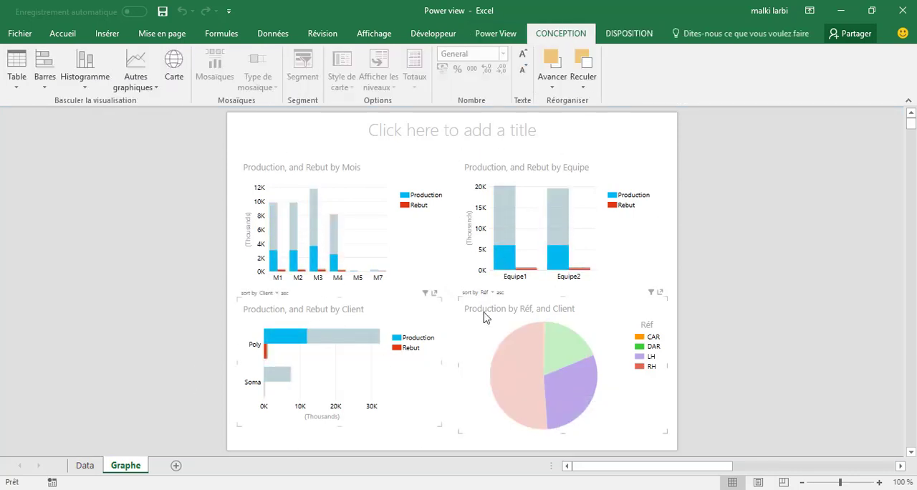
pyautogui.moveTo(527, 364)
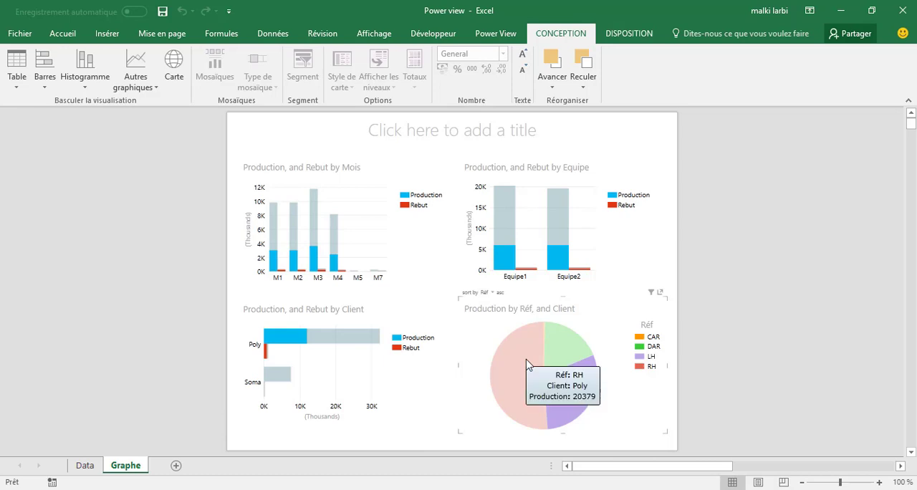
# Step: View the source table on the Data sheet and highlight client Poly in the Graphe report's client bar chart
pyautogui.click(94, 462)
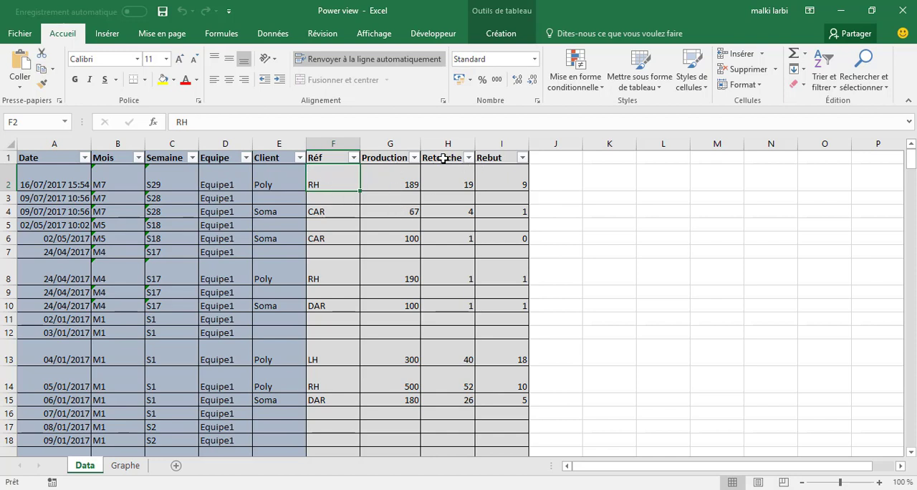
pyautogui.click(125, 465)
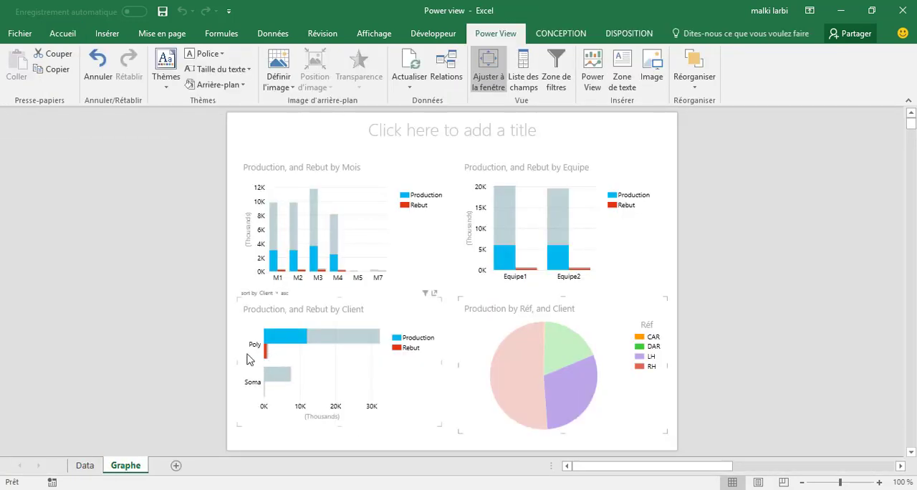
pyautogui.click(334, 338)
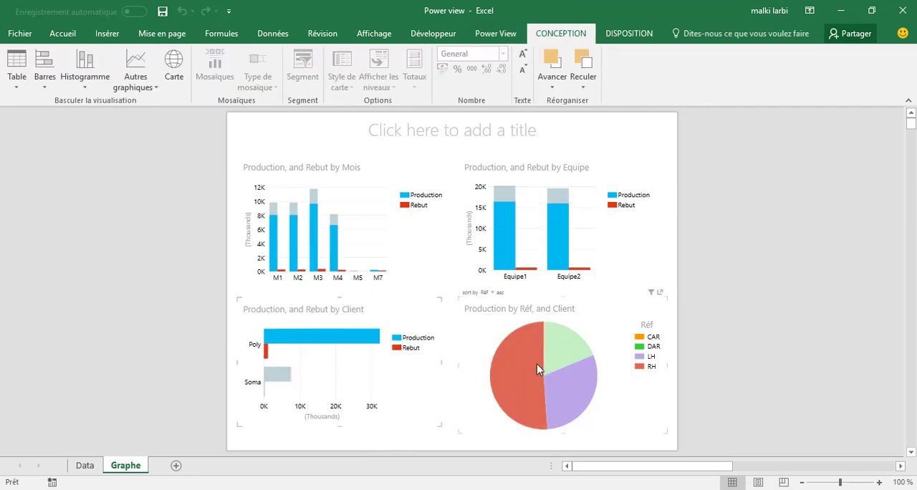
pyautogui.moveTo(533, 361)
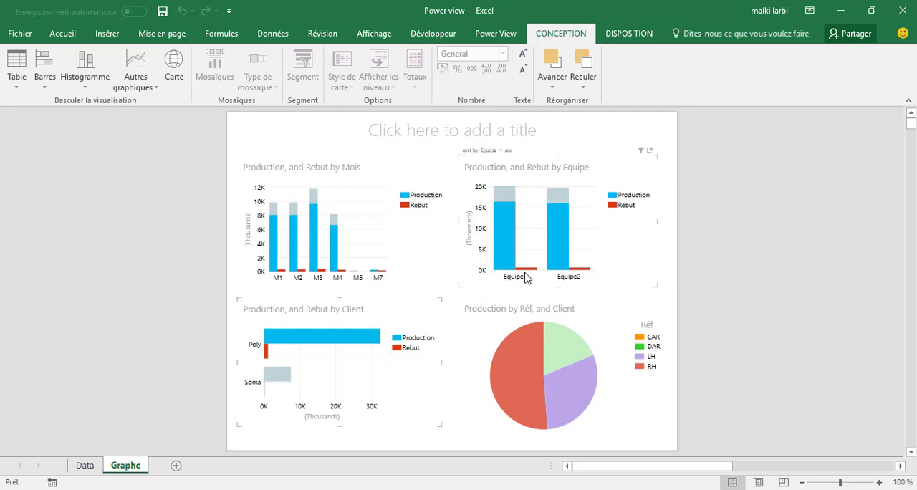
# Step: Highlight Equipe1 in the team chart and month M3 in the month chart to compare their effect on the other charts
pyautogui.moveTo(504, 246)
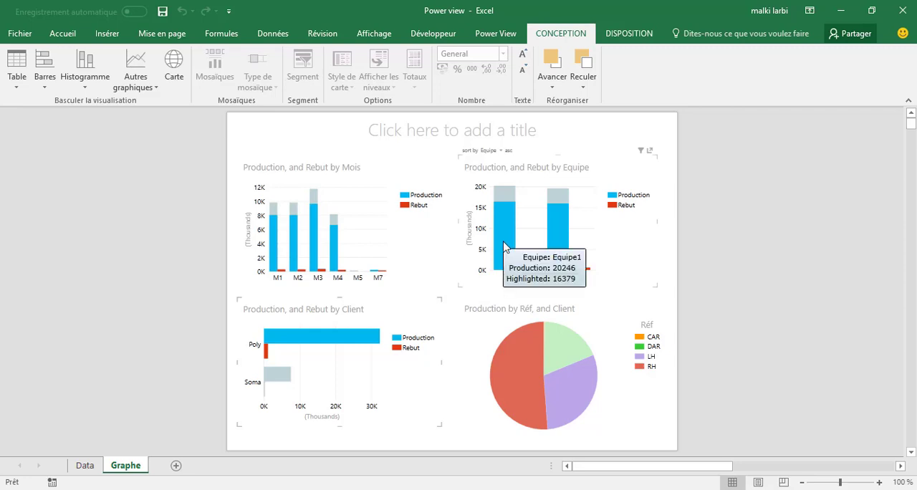
pyautogui.click(504, 246)
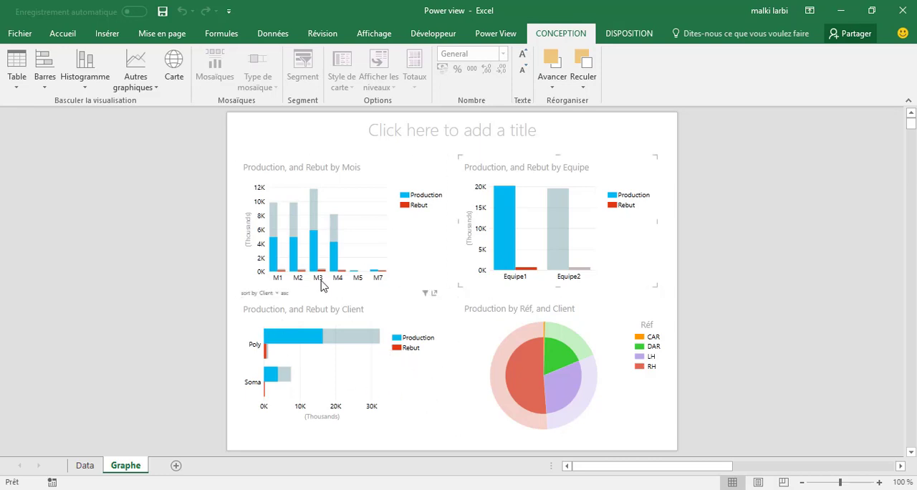
pyautogui.moveTo(316, 267)
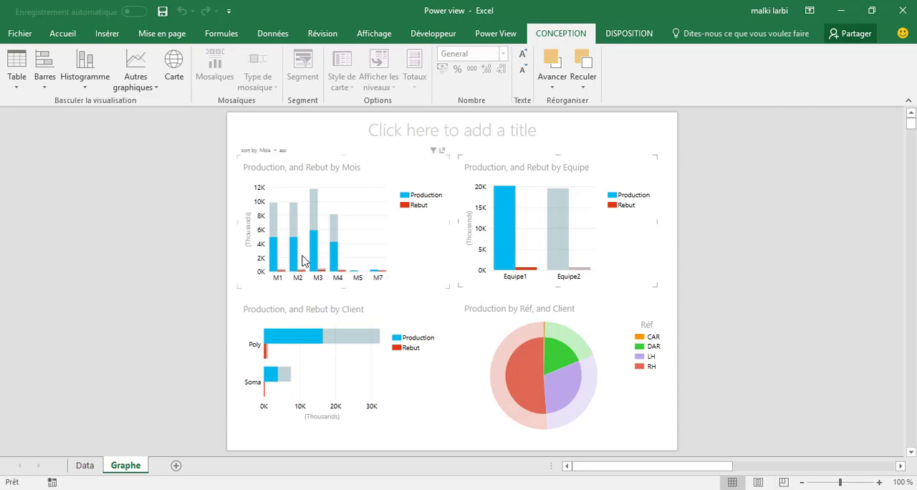
pyautogui.click(313, 260)
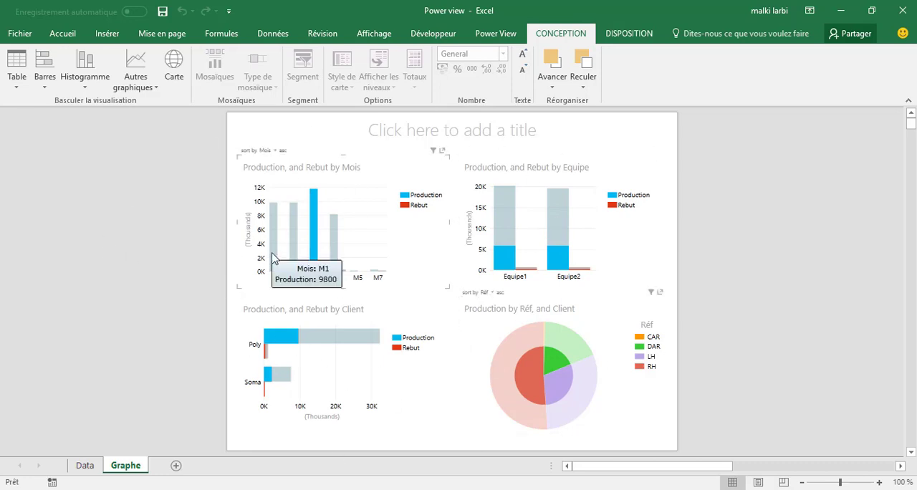
pyautogui.click(77, 465)
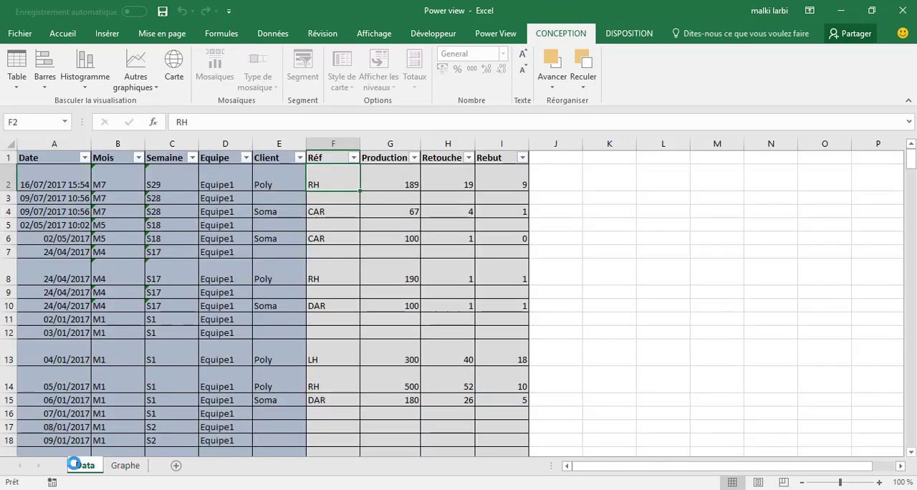
pyautogui.click(127, 467)
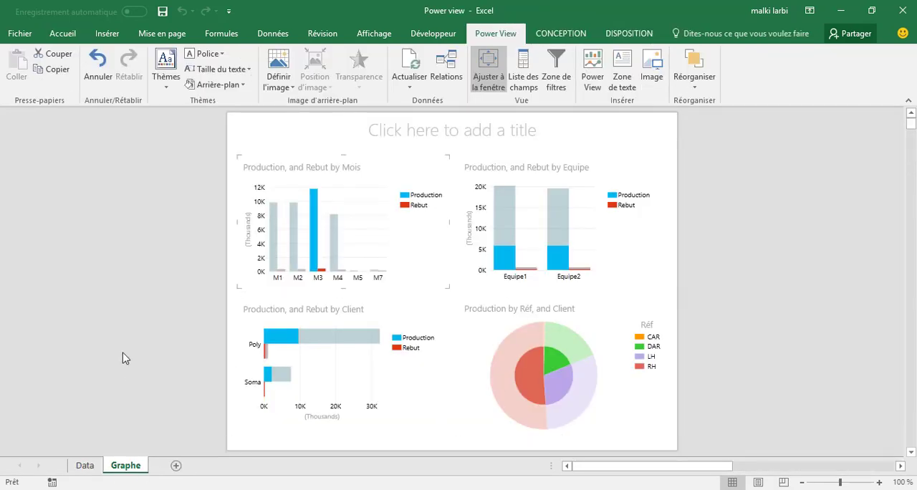
# Step: Copy the entire table, including its headers, from the Data sheet
pyautogui.click(92, 465)
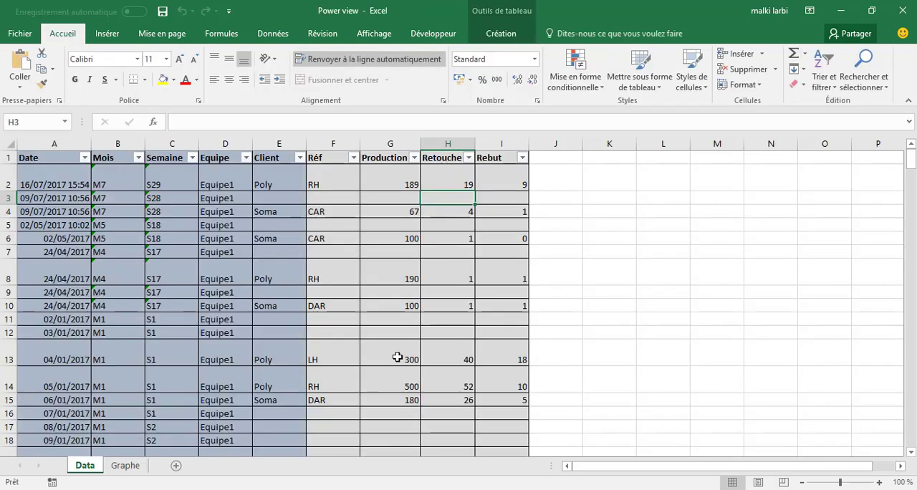
pyautogui.click(632, 344)
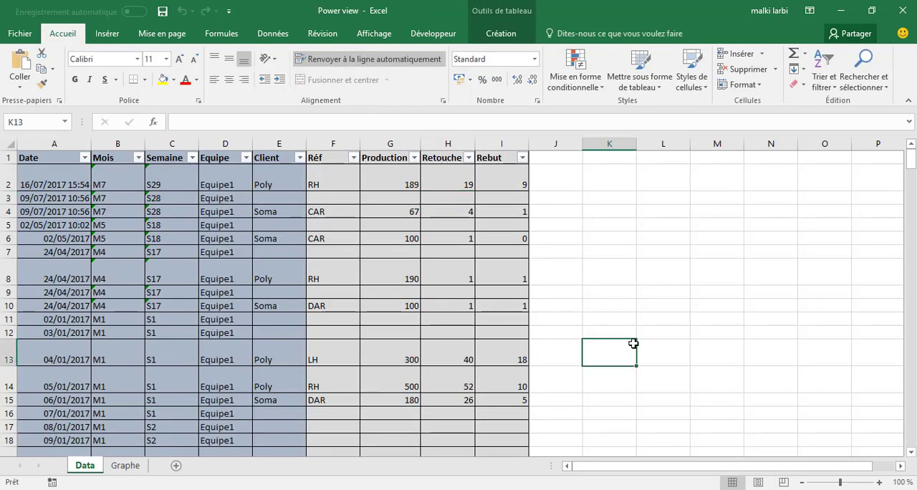
pyautogui.click(58, 158)
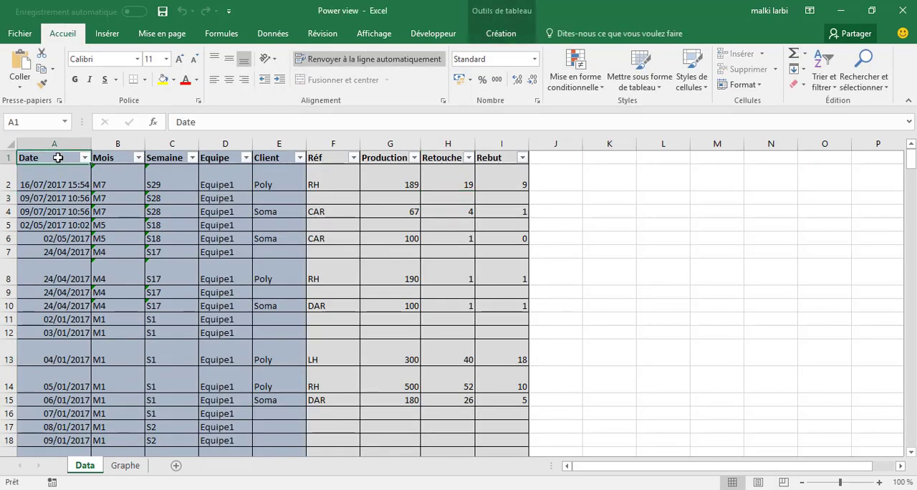
pyautogui.hotkey('ctrl', 'a')
pyautogui.rightClick(89, 195)
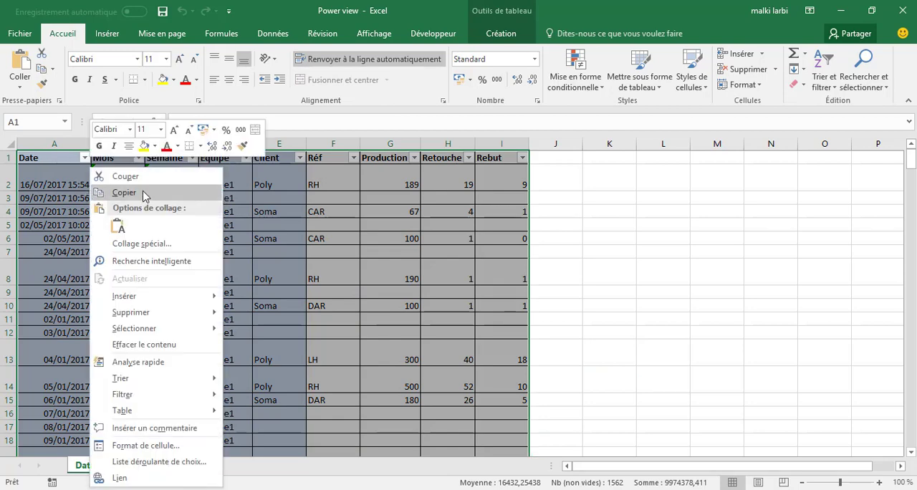
pyautogui.click(124, 193)
# Step: Paste the table at A1 of a new sheet and fit the Date column to its contents
pyautogui.click(180, 464)
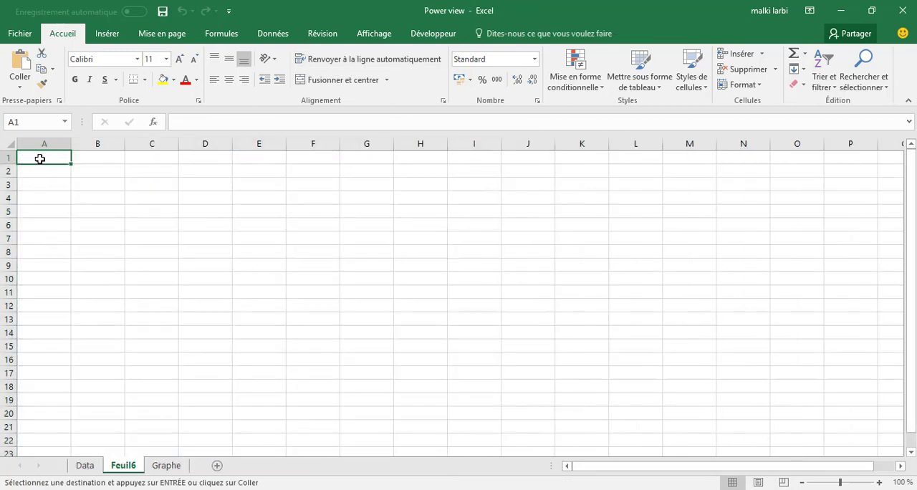
pyautogui.hotkey('ctrl', 'v')
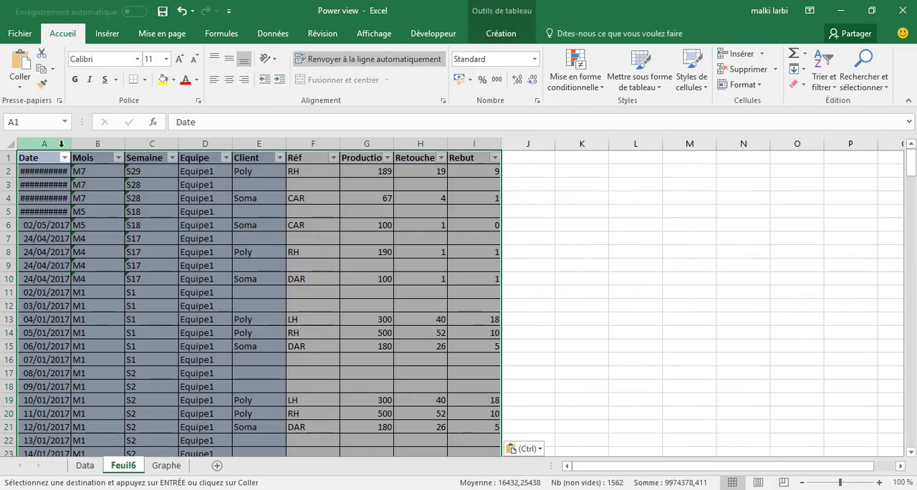
pyautogui.doubleClick(70, 144)
pyautogui.click(338, 291)
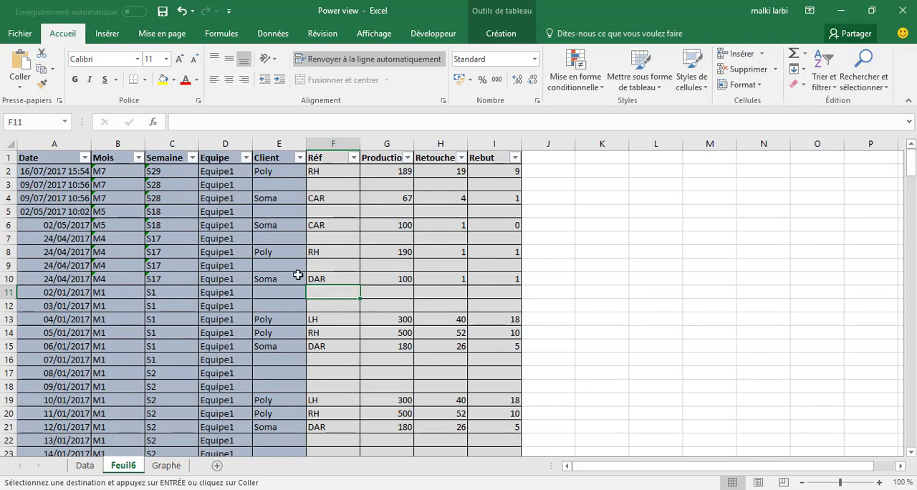
# Step: Rename the pasted table on the new sheet as Exemple1
pyautogui.click(499, 36)
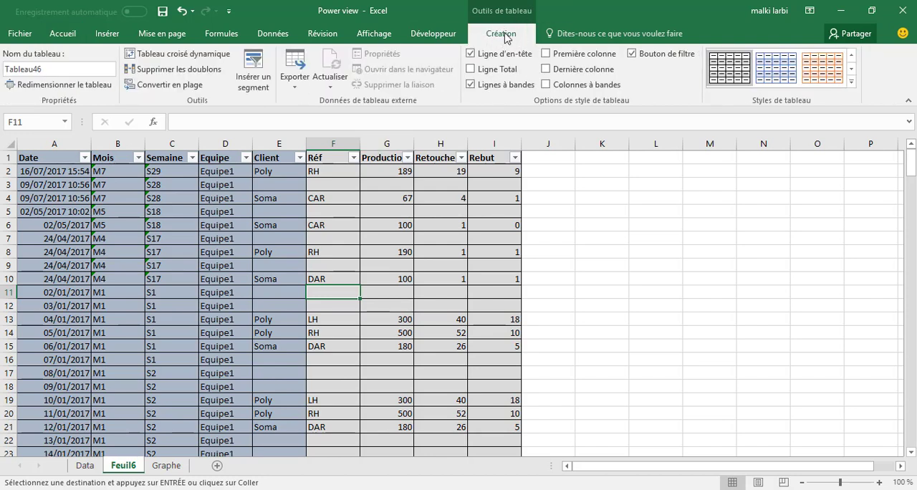
pyautogui.click(82, 70)
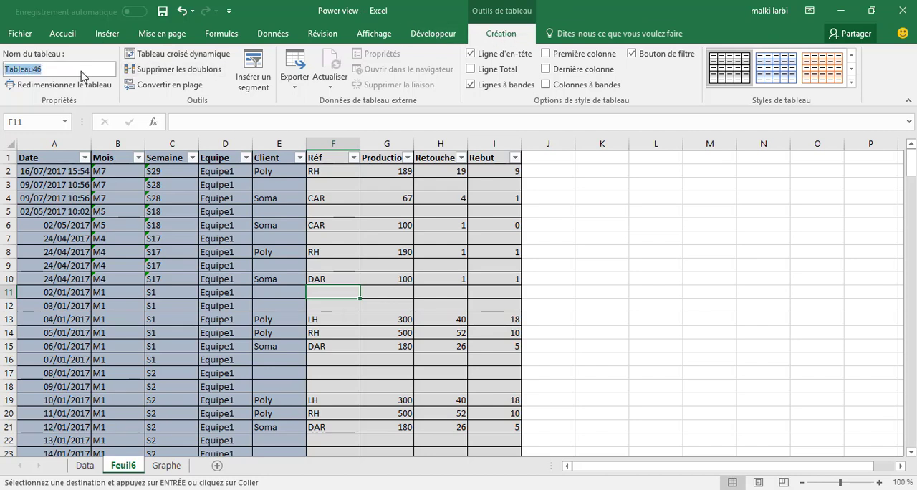
pyautogui.write('T')
pyautogui.write('xemple1')
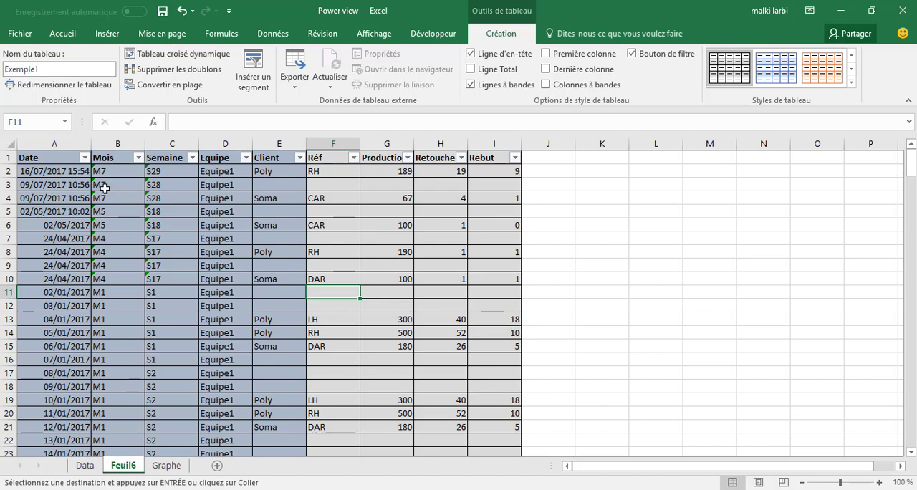
pyautogui.click(638, 189)
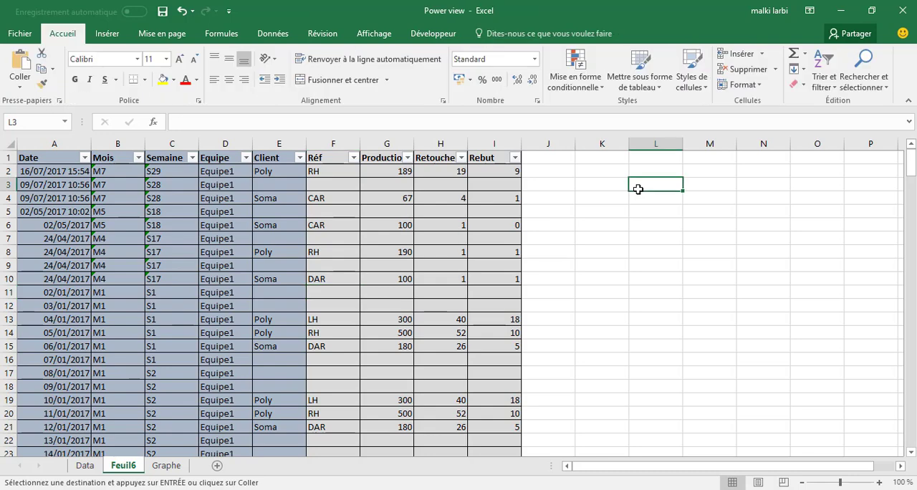
# Step: Refresh all of the workbook's data connections
pyautogui.click(273, 33)
pyautogui.click(199, 60)
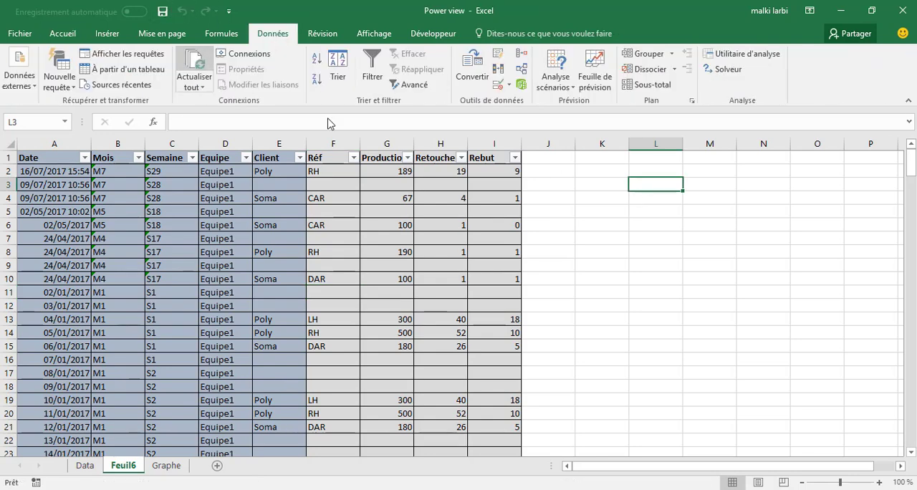
pyautogui.click(598, 266)
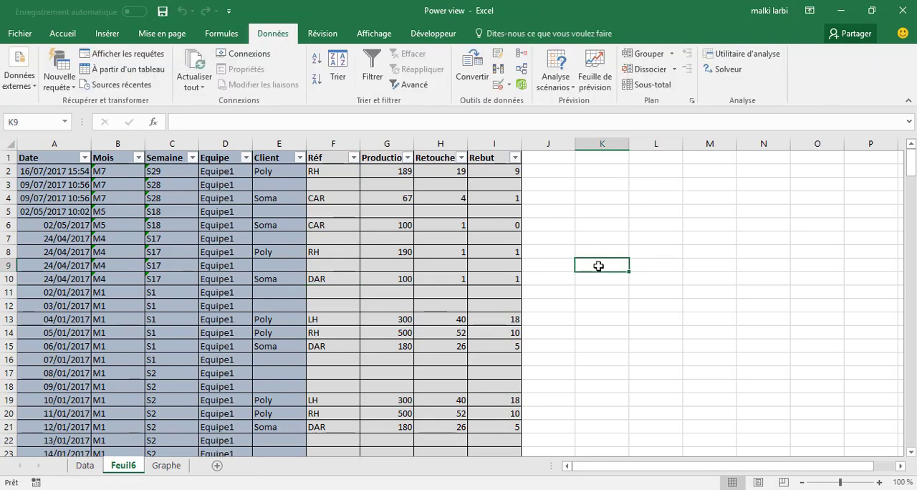
# Step: Check in the COM add-ins list that Microsoft Power View for Excel is enabled and accept the list
pyautogui.click(430, 35)
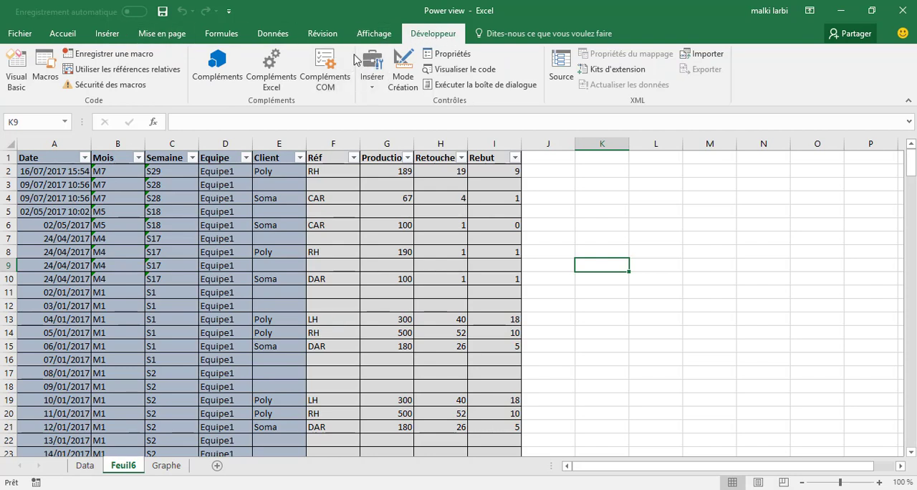
pyautogui.click(329, 71)
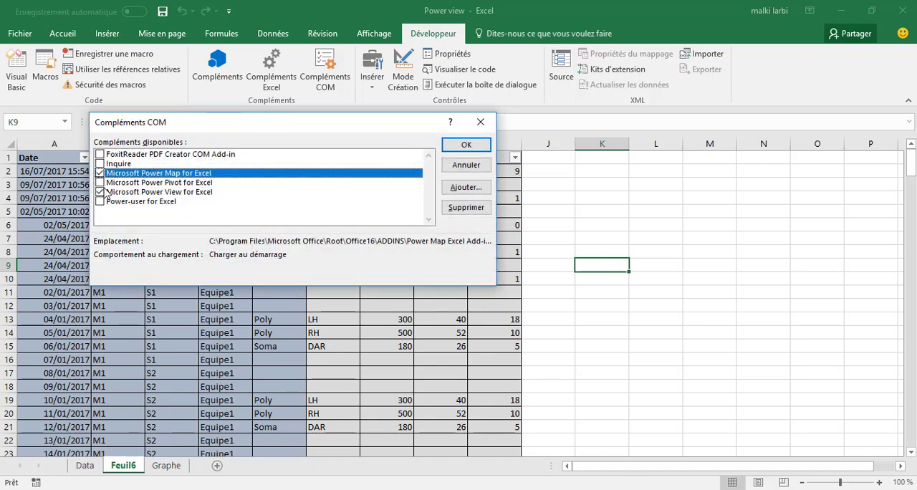
pyautogui.click(465, 145)
# Step: Search the commands for "Powe" and insert a Power View report
pyautogui.click(532, 31)
pyautogui.write('Powe')
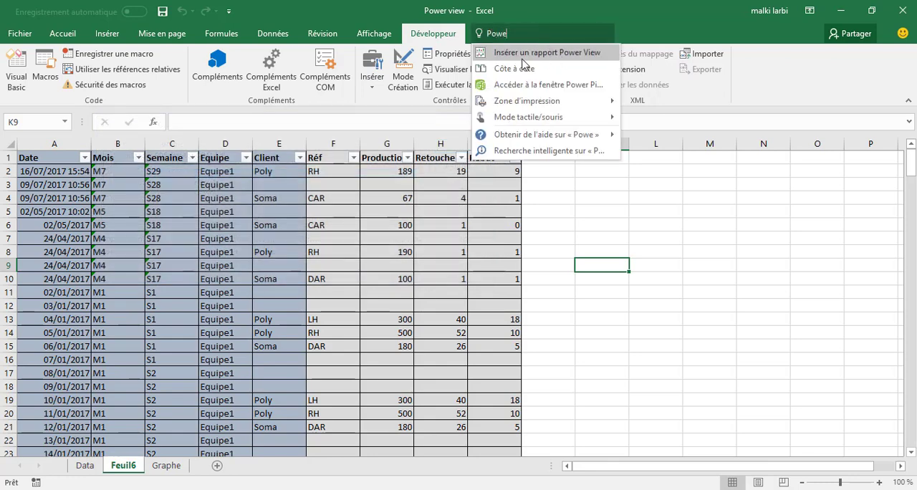
pyautogui.click(563, 56)
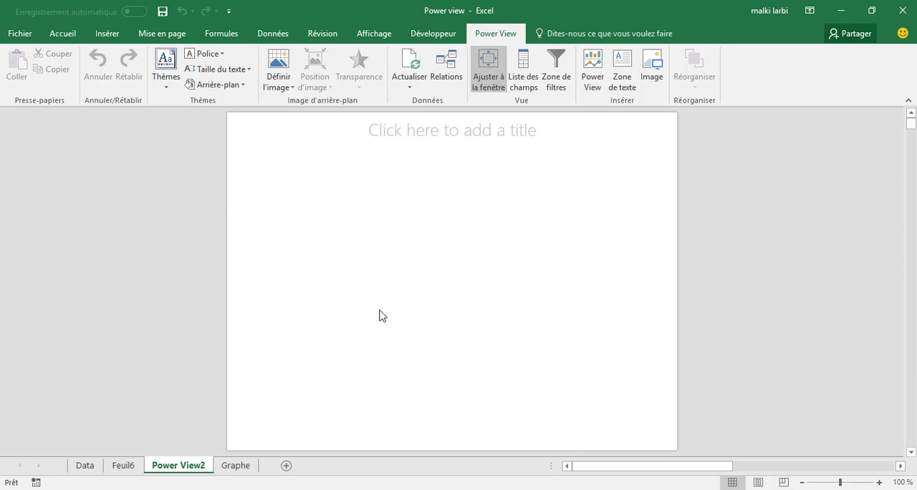
# Step: Display the Power View field list, expand the Exemple1 table's fields and compare them with the columns on Feuil6
pyautogui.click(525, 77)
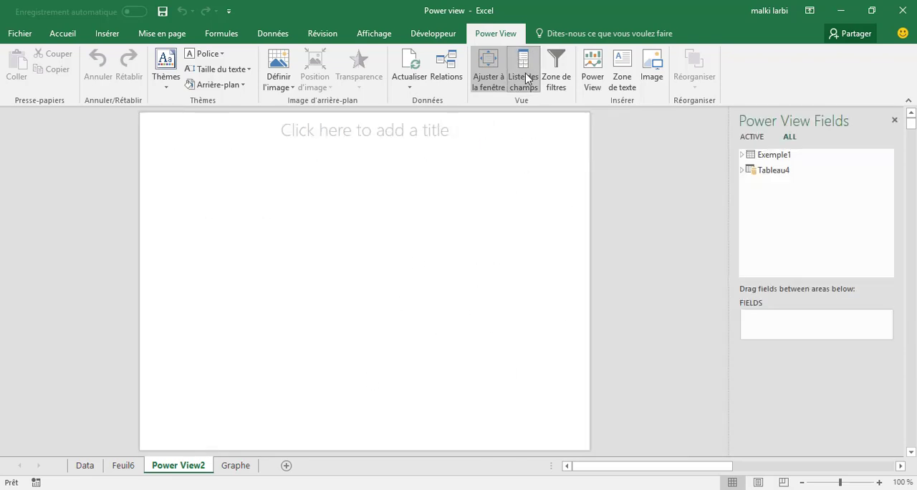
pyautogui.click(743, 155)
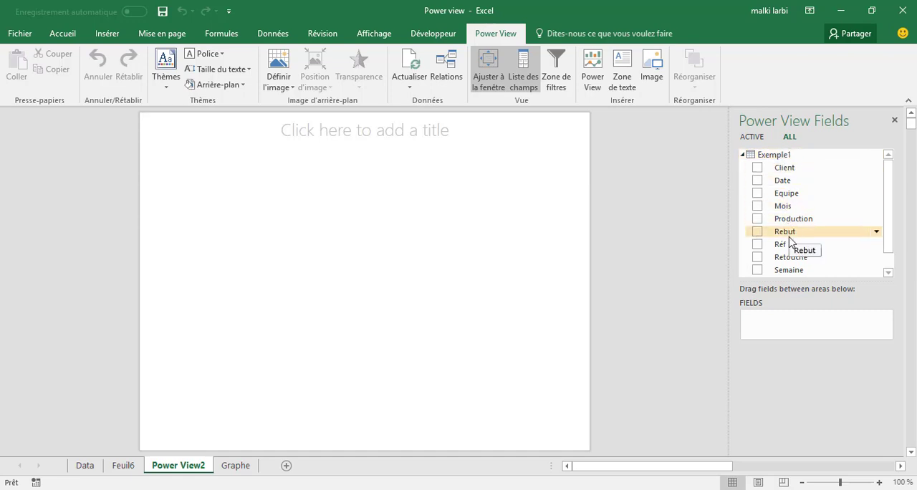
pyautogui.click(123, 465)
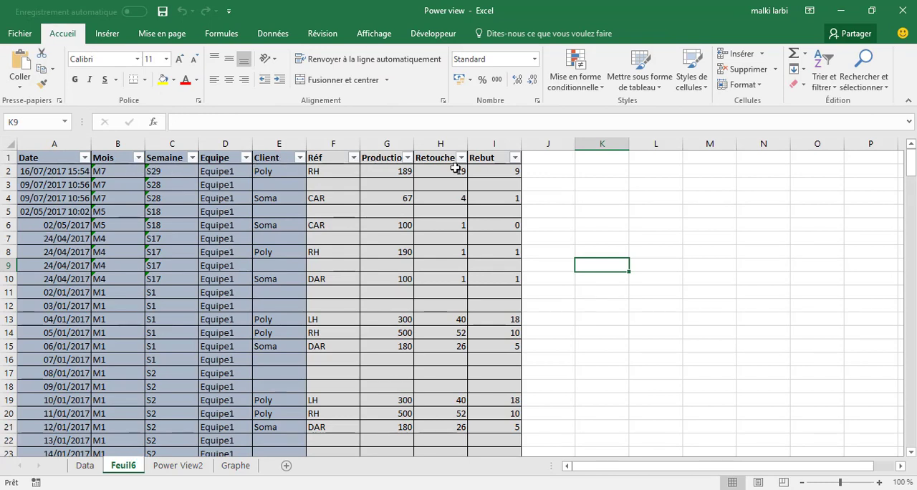
# Step: On the Power View2 sheet, add the Client and Production fields, show them as a pie chart and enlarge it
pyautogui.click(176, 466)
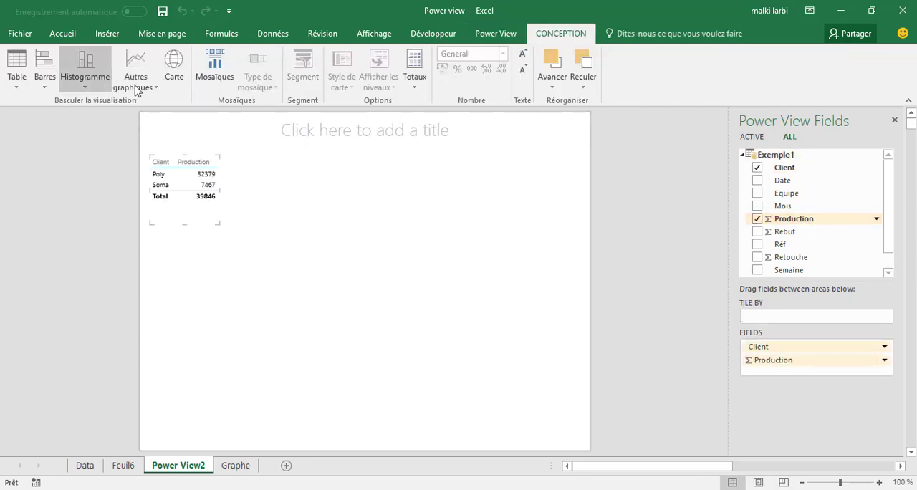
pyautogui.click(136, 84)
pyautogui.click(149, 135)
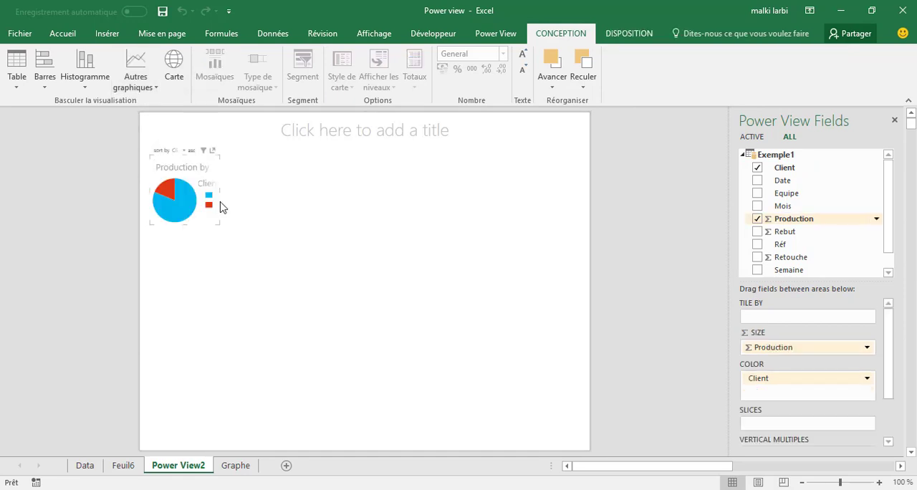
pyautogui.moveTo(218, 224); pyautogui.dragTo(320, 285)
pyautogui.click(472, 271)
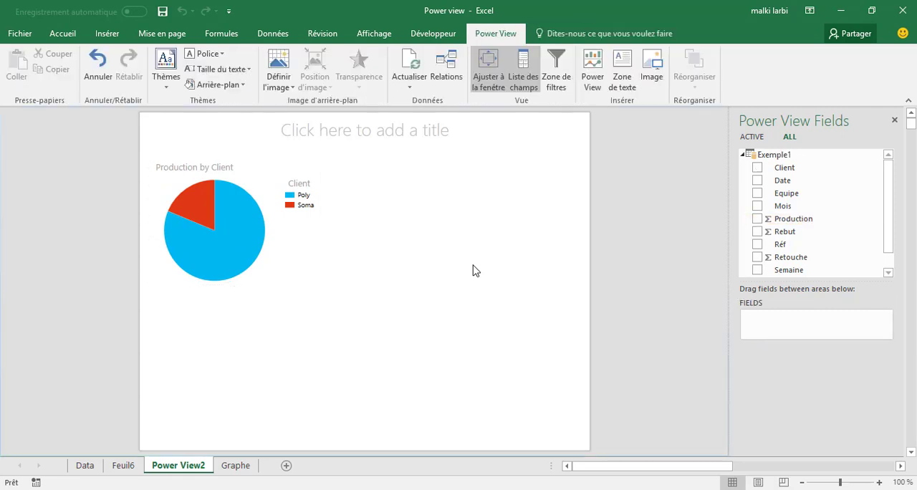
# Step: Add a clustered column chart of Production and Rebut by Mois beside the pie chart and enlarge it
pyautogui.click(758, 206)
pyautogui.click(757, 219)
pyautogui.click(757, 232)
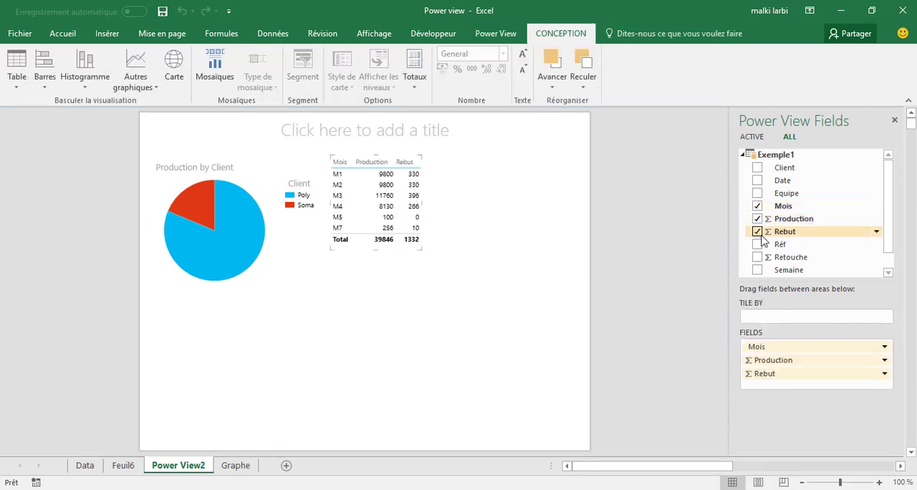
pyautogui.click(88, 80)
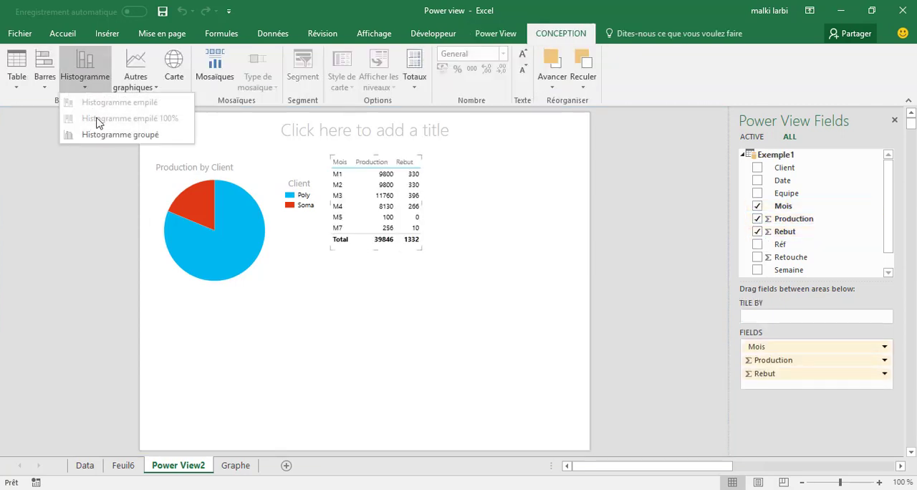
pyautogui.click(107, 135)
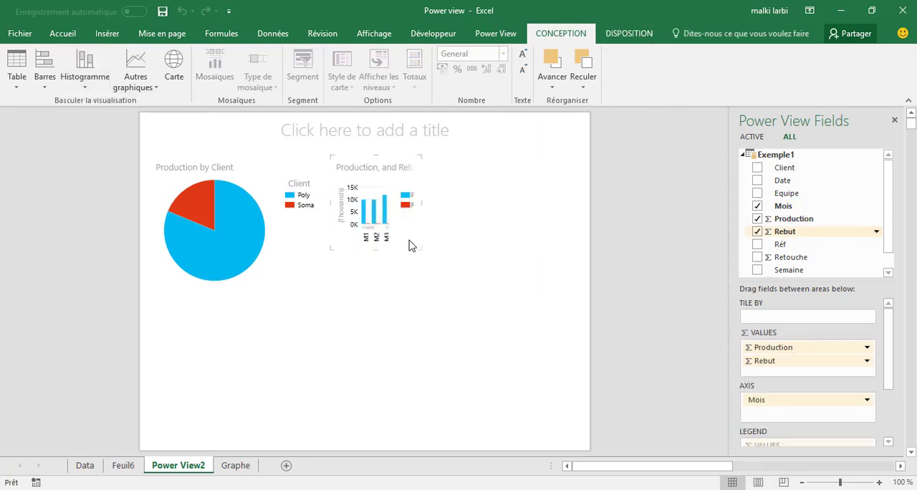
pyautogui.moveTo(423, 248); pyautogui.dragTo(556, 299)
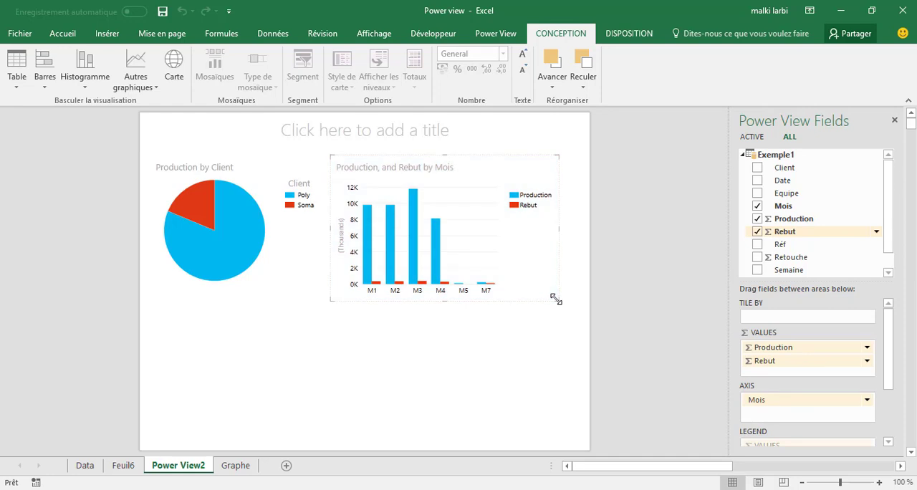
pyautogui.click(380, 409)
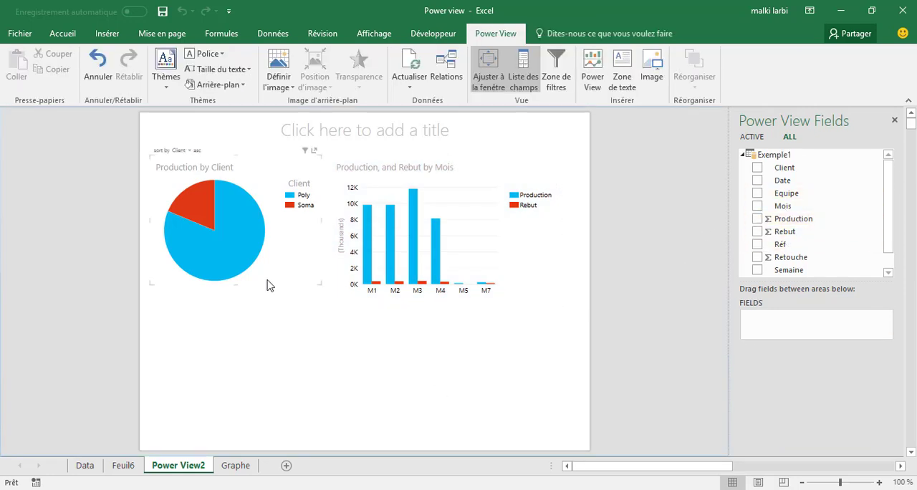
# Step: Test the cross-highlighting between the charts with the Poly slice and the M3 Production column
pyautogui.click(234, 233)
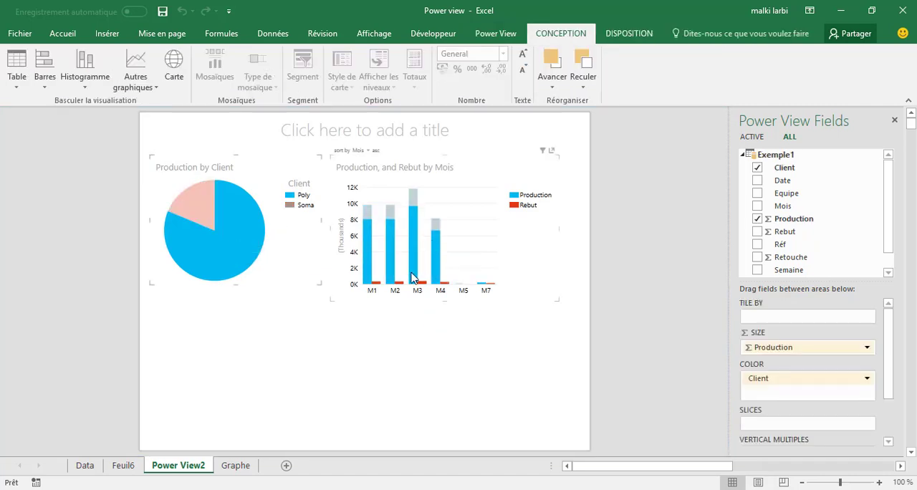
pyautogui.moveTo(414, 278)
pyautogui.click(415, 244)
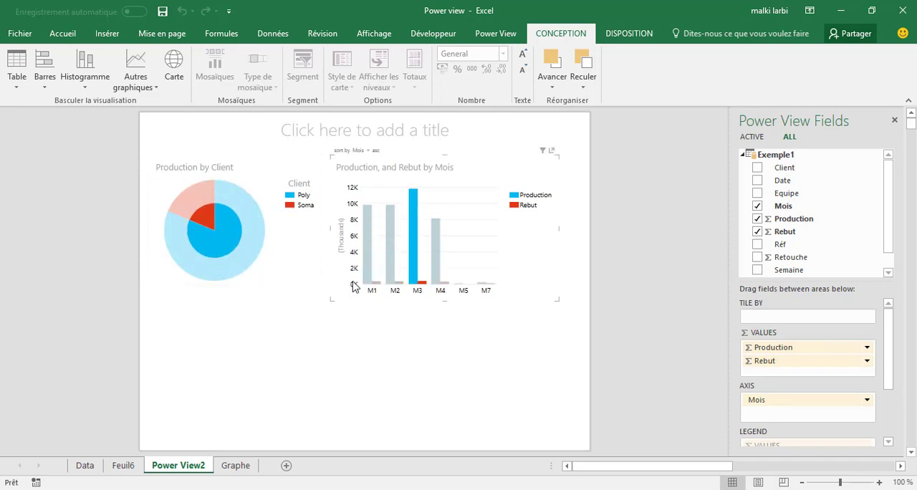
# Step: Add a clustered column chart of Production and Rebut by Equipe below the client pie chart and enlarge it
pyautogui.click(319, 392)
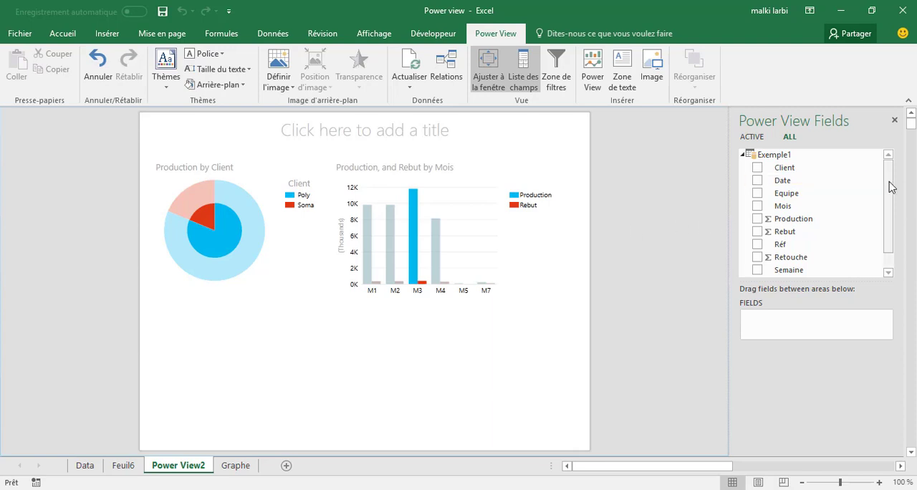
pyautogui.moveTo(889, 186); pyautogui.dragTo(888, 220)
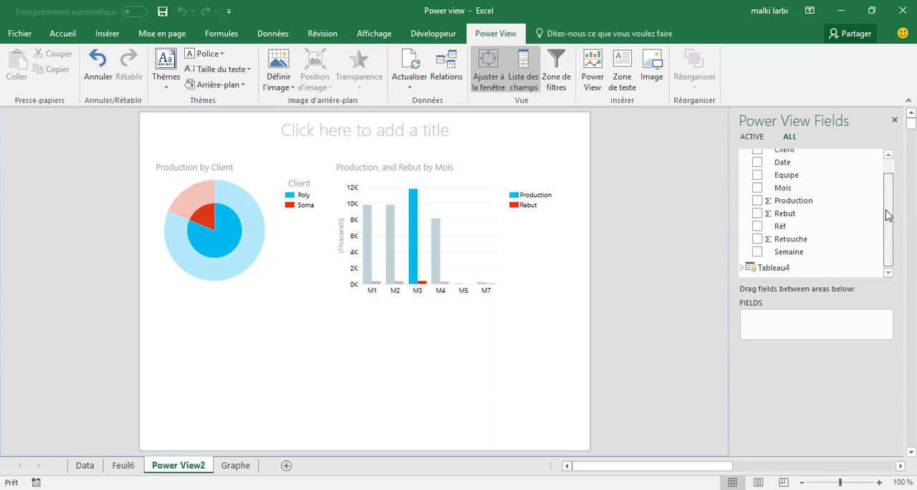
pyautogui.click(757, 177)
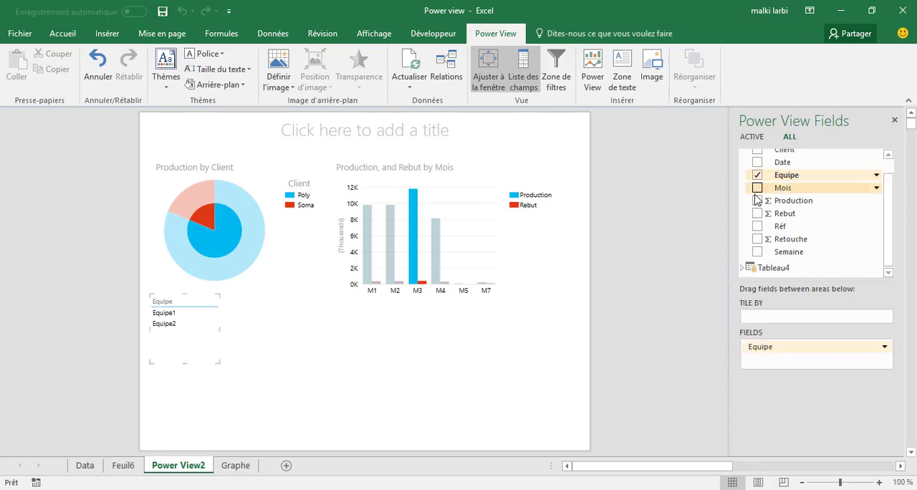
pyautogui.click(758, 202)
pyautogui.click(757, 213)
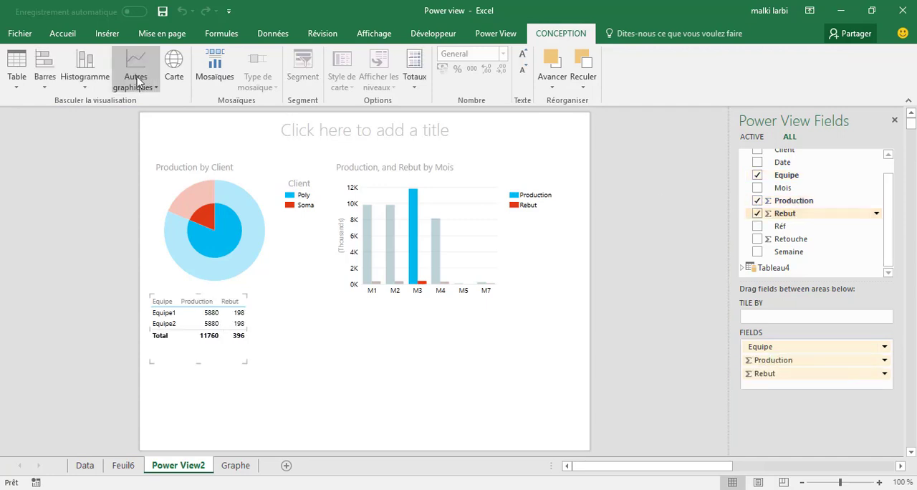
pyautogui.click(86, 78)
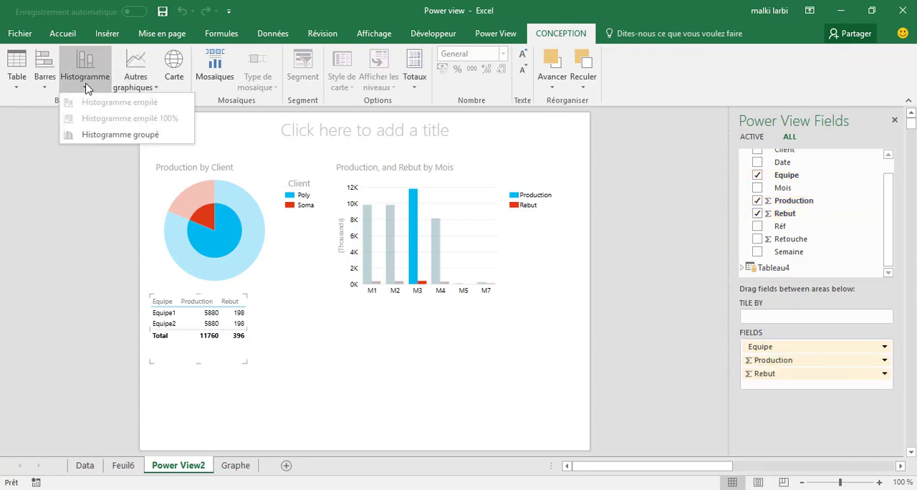
pyautogui.click(107, 134)
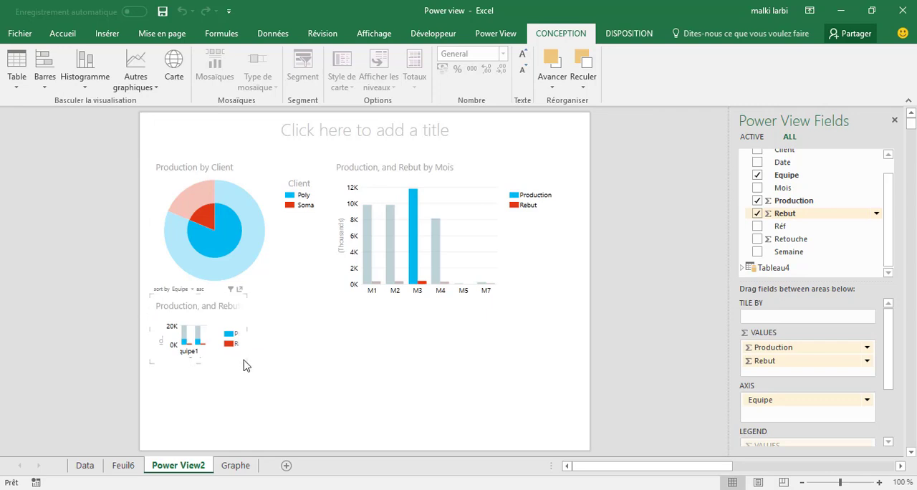
pyautogui.moveTo(242, 369); pyautogui.dragTo(352, 439)
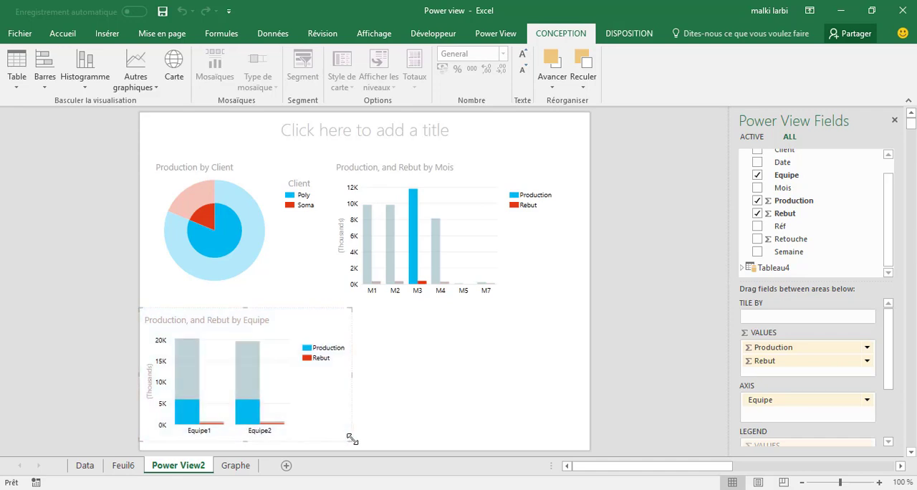
pyautogui.click(458, 403)
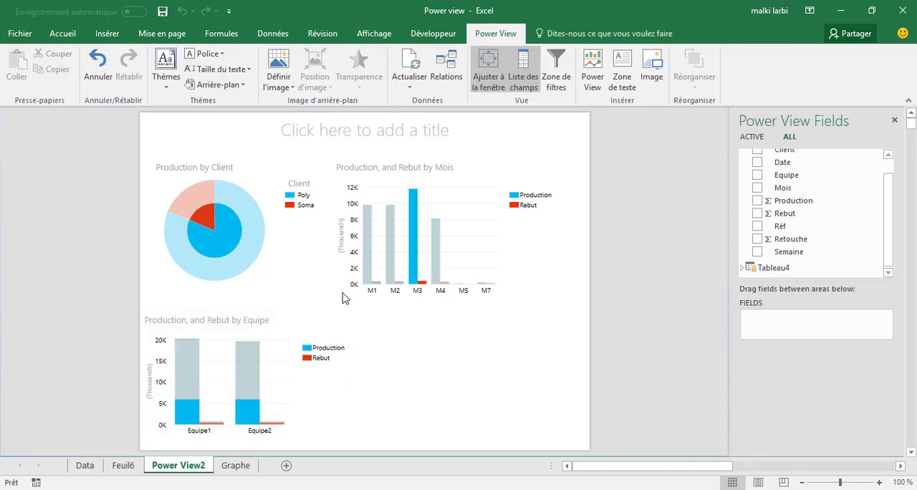
# Step: Clear the M3 highlighting from the report's charts and leave no chart selected
pyautogui.click(308, 260)
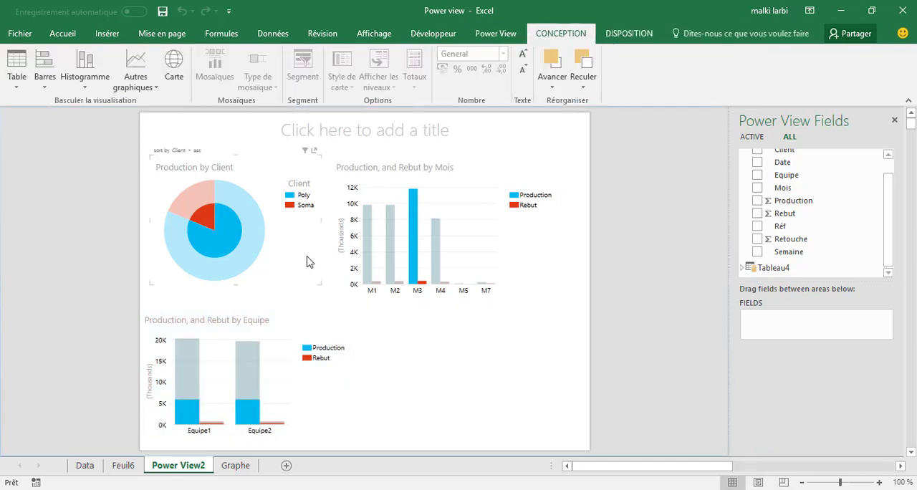
pyautogui.click(545, 277)
pyautogui.click(519, 424)
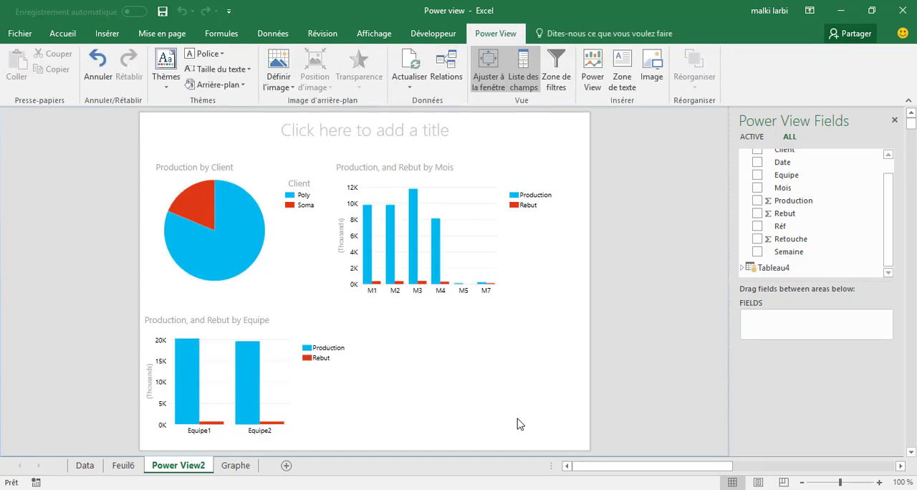
# Step: Add a pie chart of Production by Réf below the monthly column chart and enlarge it to fill the free space
pyautogui.click(758, 226)
pyautogui.click(757, 200)
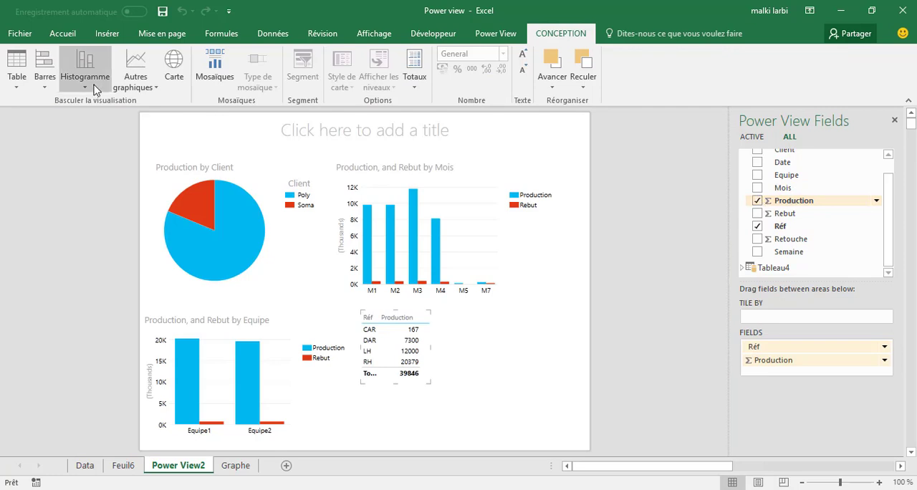
pyautogui.click(135, 81)
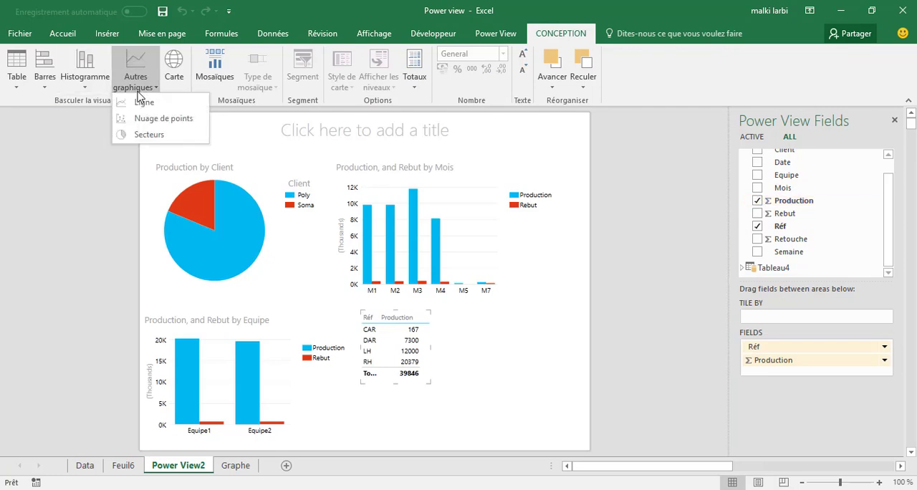
pyautogui.click(148, 135)
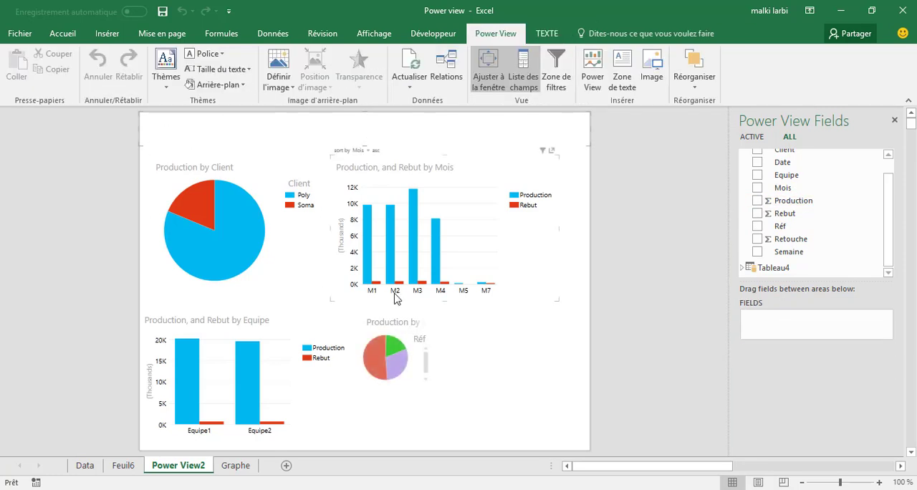
pyautogui.click(422, 382)
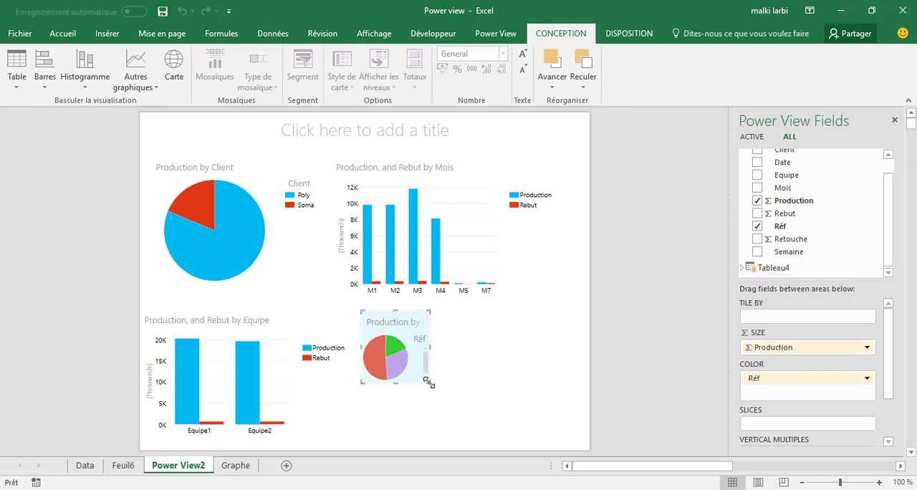
pyautogui.moveTo(429, 382); pyautogui.dragTo(572, 446)
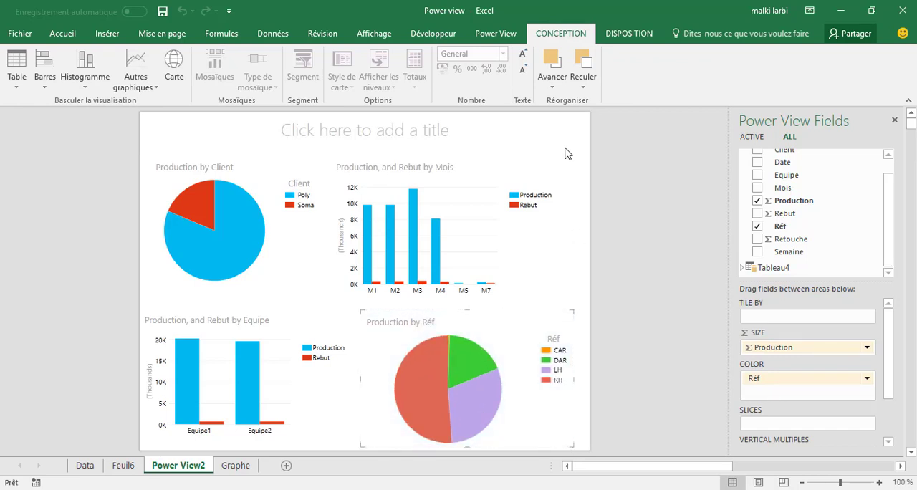
pyautogui.click(544, 126)
# Step: Highlight the DAR, RH and LH slices of the Réf pie chart in turn to compare how the other charts respond
pyautogui.click(460, 355)
pyautogui.click(416, 394)
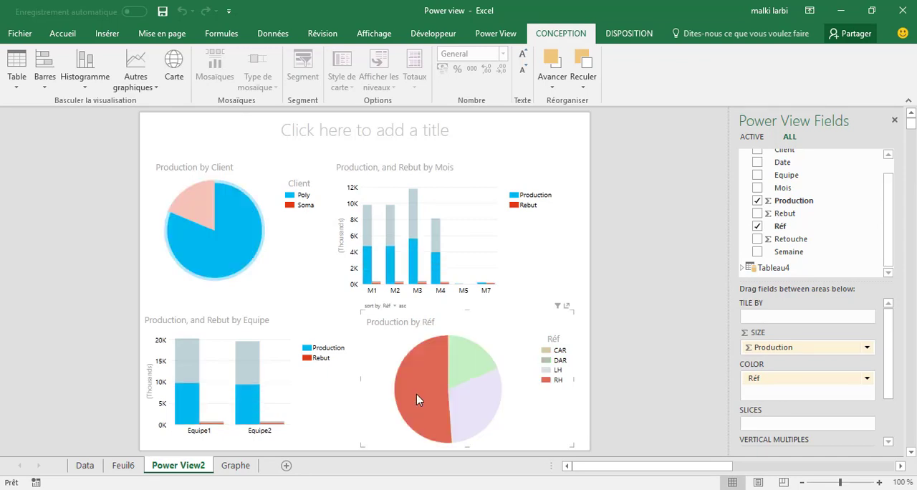
pyautogui.click(467, 407)
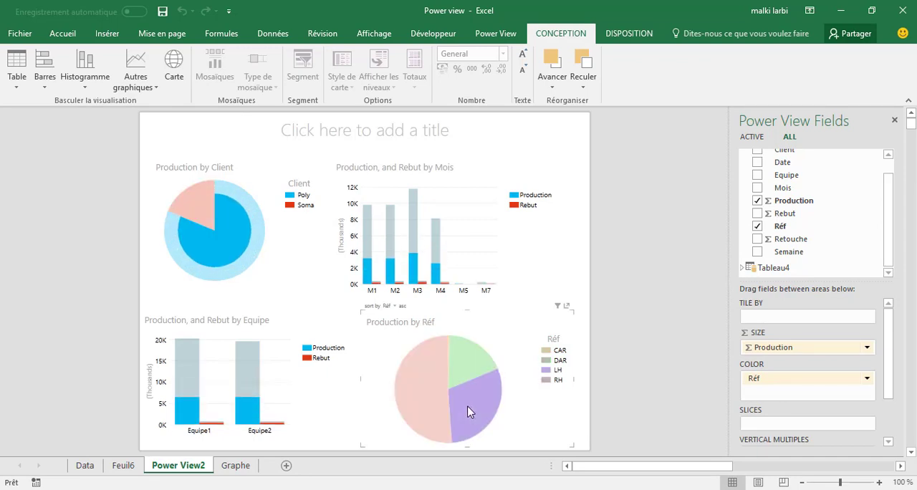
pyautogui.click(463, 364)
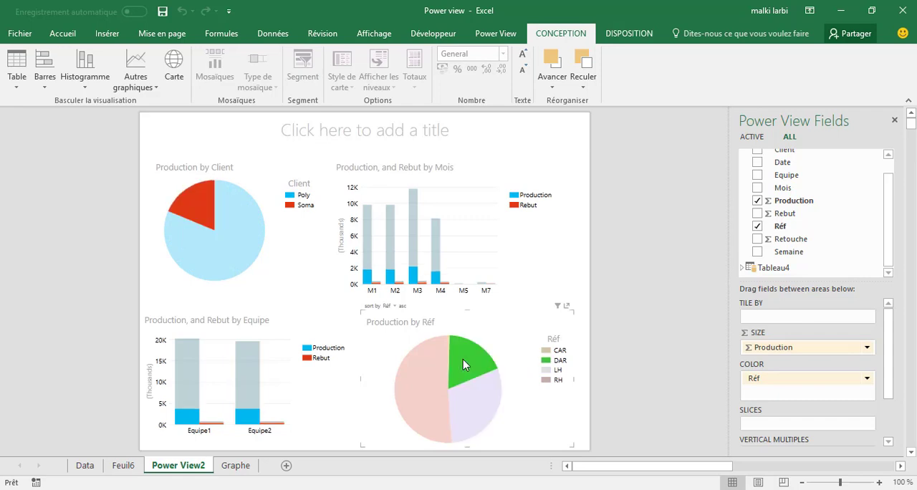
pyautogui.click(418, 386)
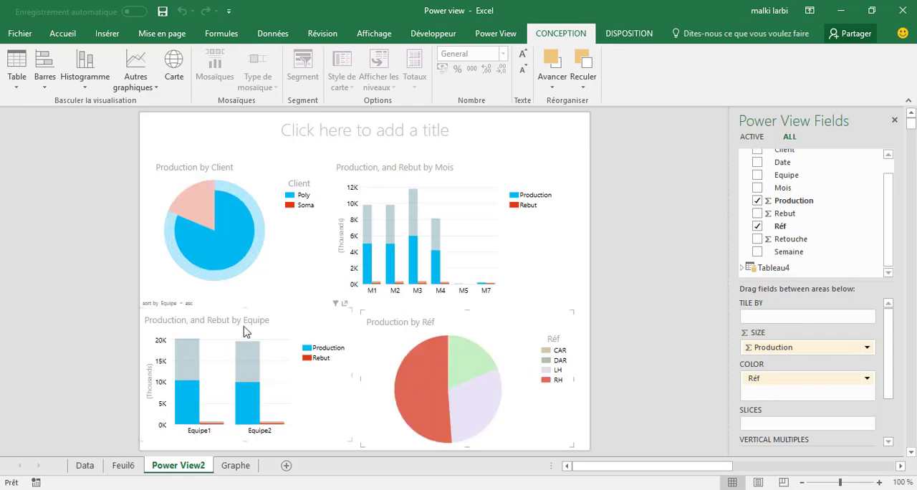